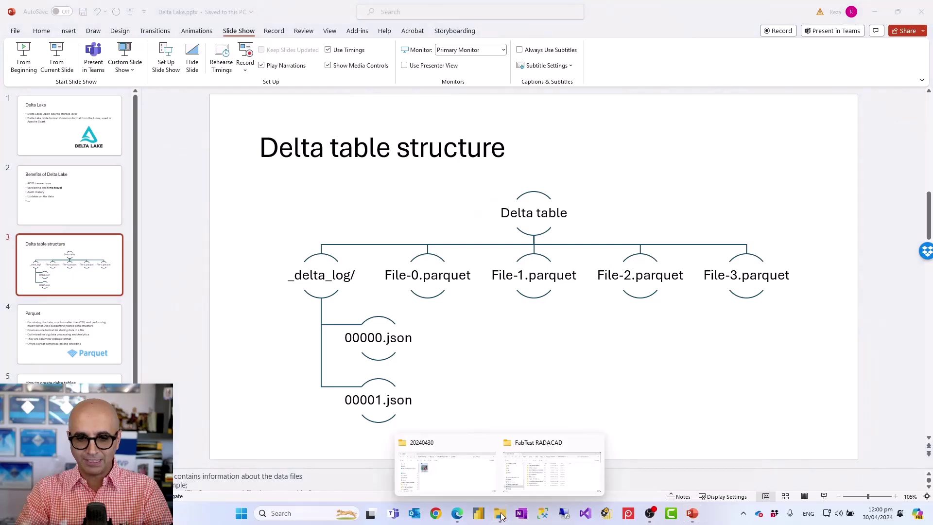
Bring up the FabTest RADACAD folder window and open LHAW.Lakehouse > Tables > FactInternetSales.
{"action": "left_click", "coordinate": [544, 476]}
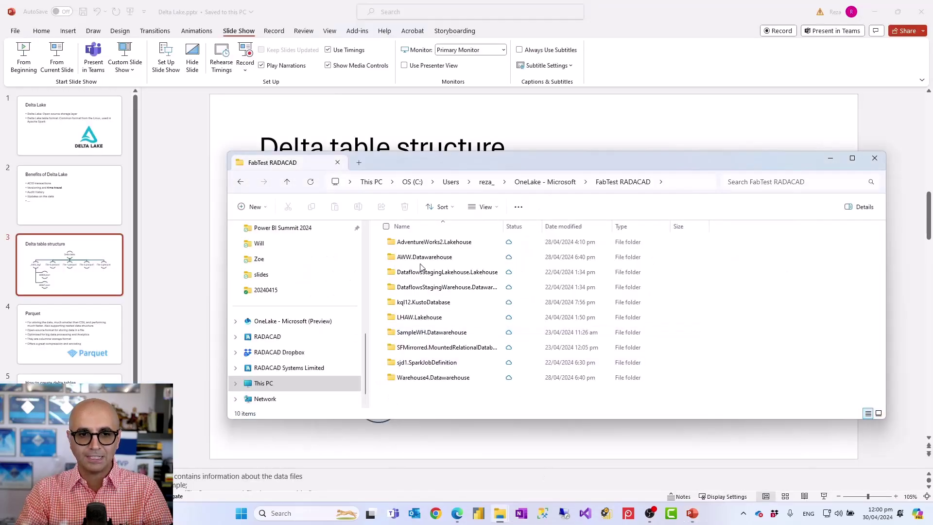
{"action": "left_click_drag", "start_coordinate": [452, 168], "coordinate": [394, 134]}
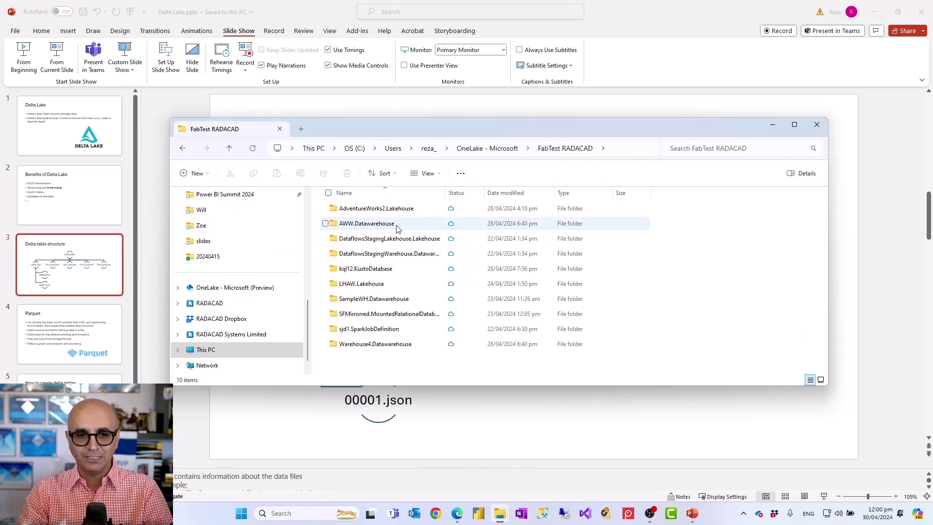
{"action": "left_click", "coordinate": [362, 286]}
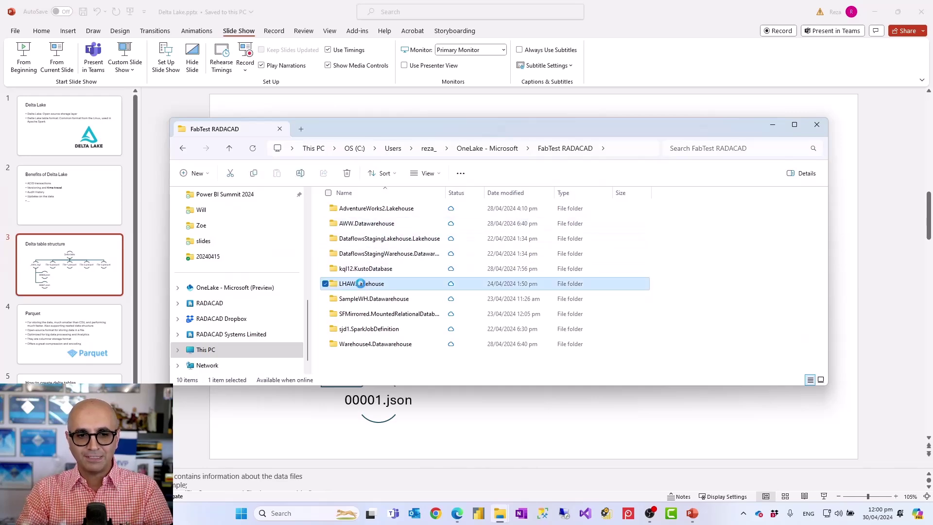
{"action": "double_click", "coordinate": [362, 285]}
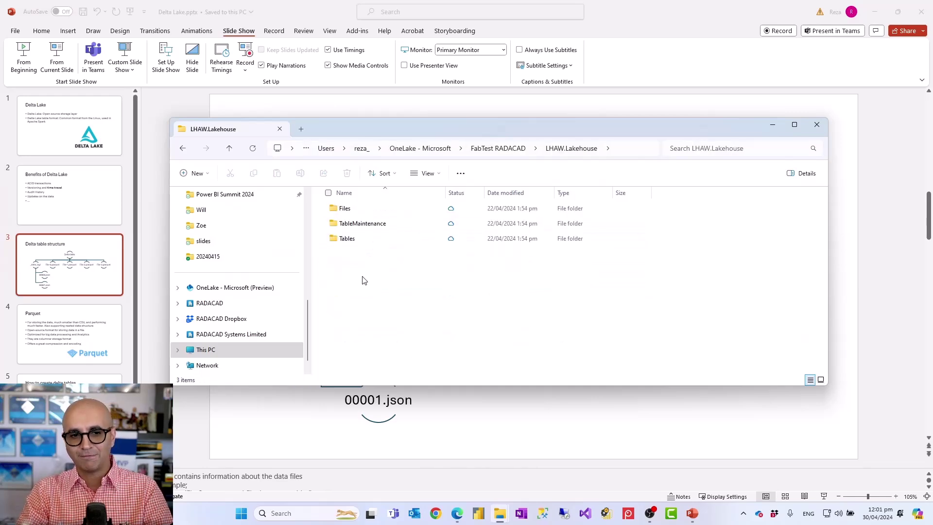
{"action": "double_click", "coordinate": [346, 239]}
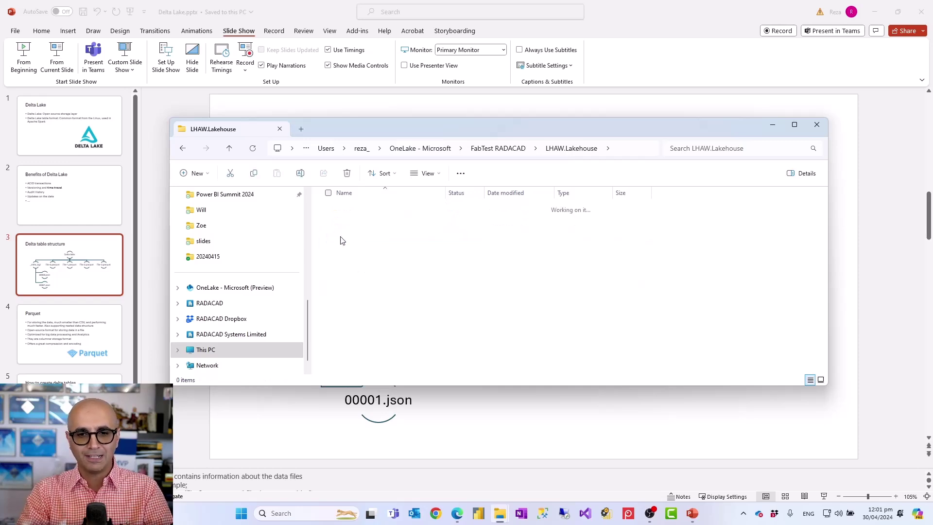
{"action": "left_click", "coordinate": [357, 225]}
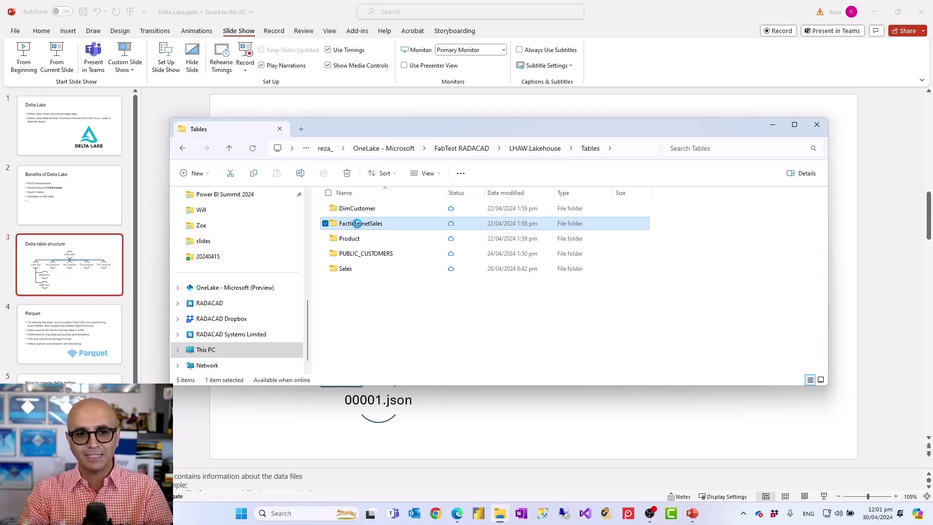
{"action": "double_click", "coordinate": [359, 225]}
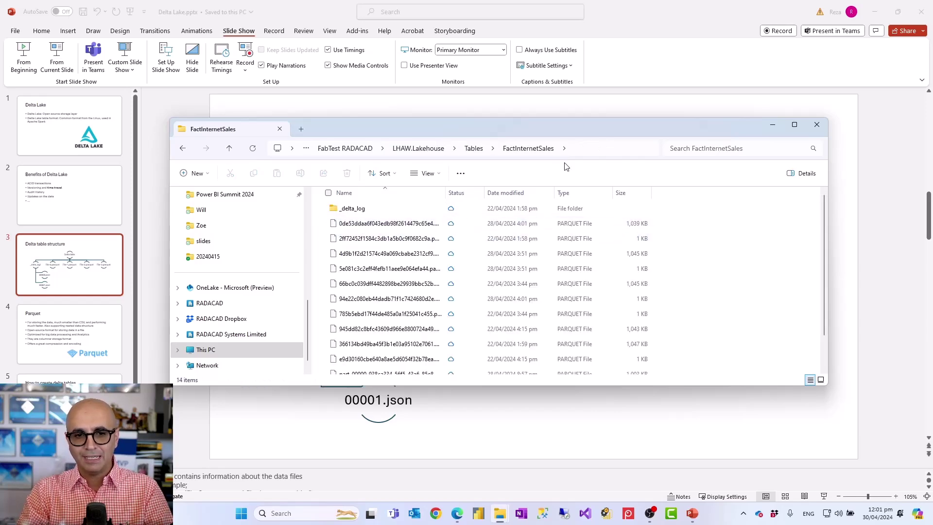
Widen the Name column to show full file names and browse the _delta_log JSON files.
{"action": "left_click_drag", "start_coordinate": [590, 132], "coordinate": [559, 161]}
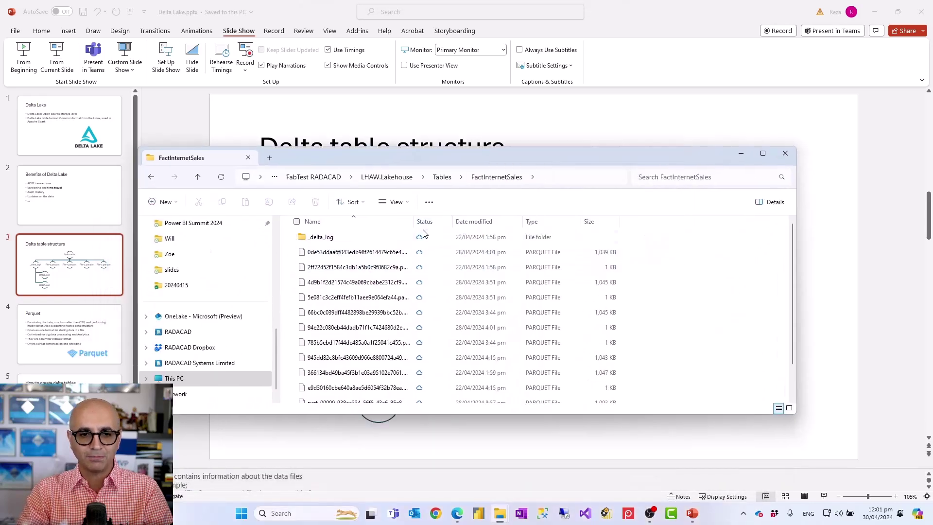
{"action": "left_click_drag", "start_coordinate": [415, 223], "coordinate": [469, 223]}
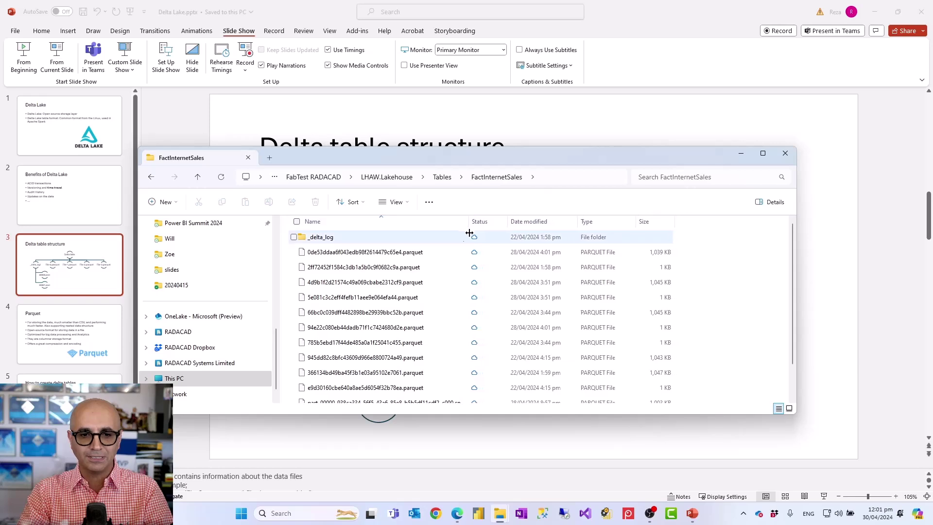
{"action": "double_click", "coordinate": [325, 239]}
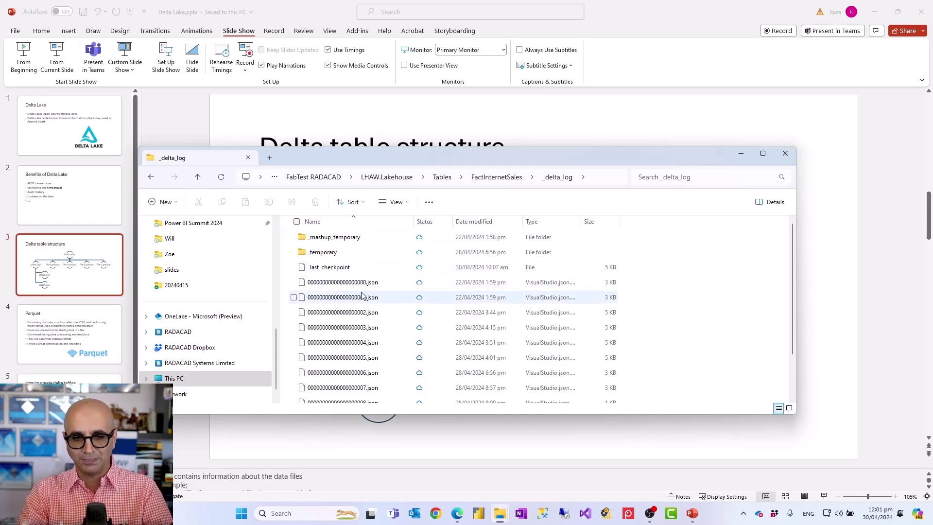
{"action": "scroll", "coordinate": [363, 295], "scroll_direction": "down", "scroll_amount": 2}
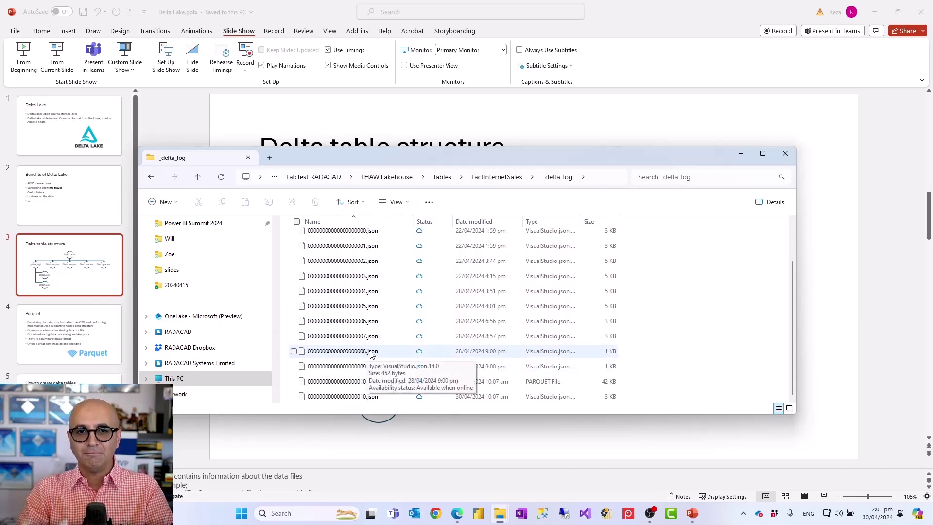
Return to the FactInternetSales folder, then switch to the FabTest RADACAD workspace in the browser.
{"action": "left_click", "coordinate": [497, 178]}
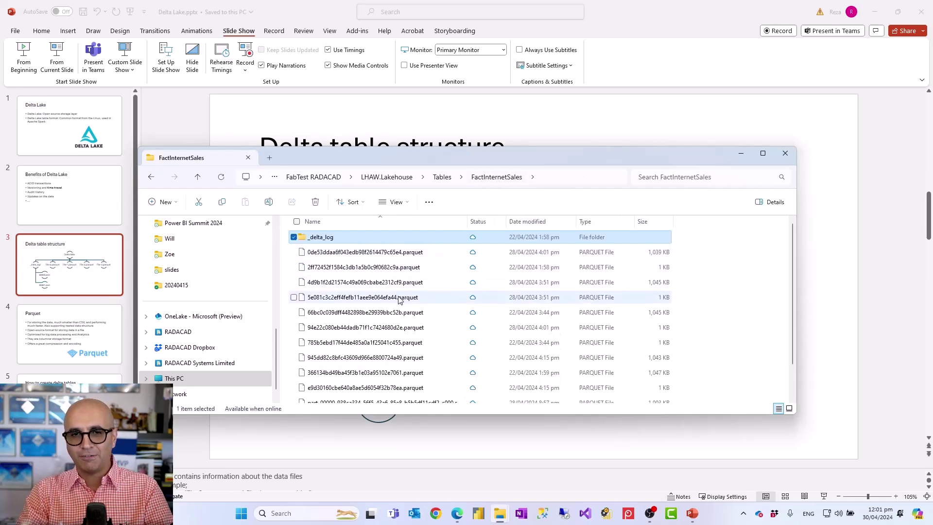
{"action": "left_click", "coordinate": [719, 295]}
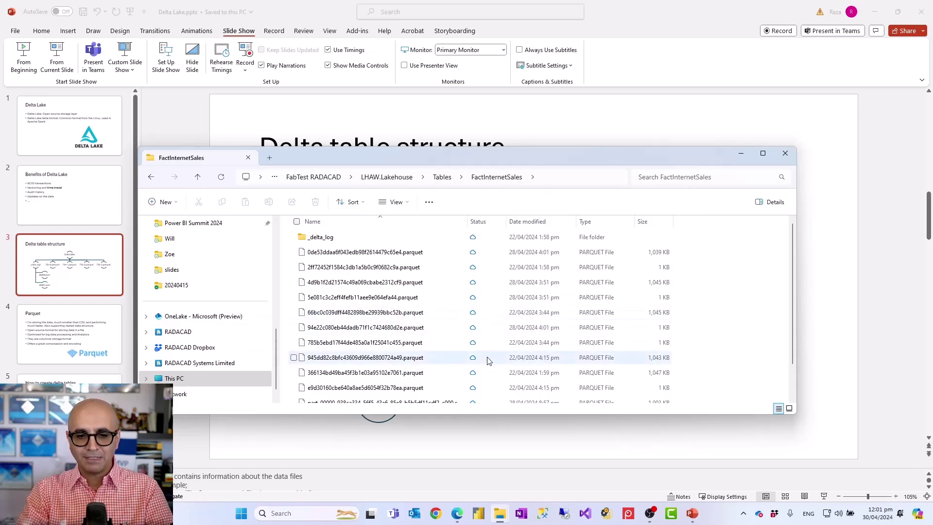
{"action": "left_click", "coordinate": [457, 518]}
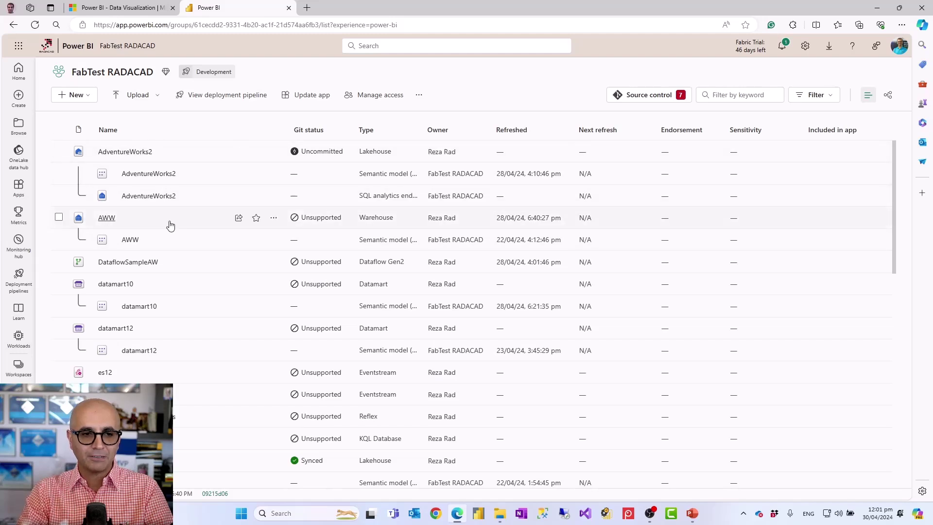
Open the LHAW lakehouse, view FactInternetSales' files and open its _delta_log folder.
{"action": "scroll", "coordinate": [144, 317], "scroll_direction": "down", "scroll_amount": 2}
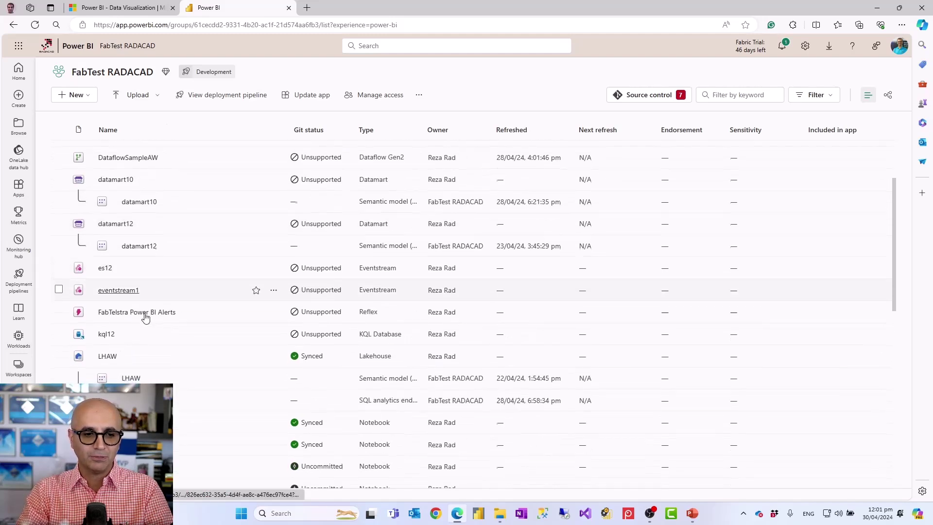
{"action": "left_click", "coordinate": [107, 357]}
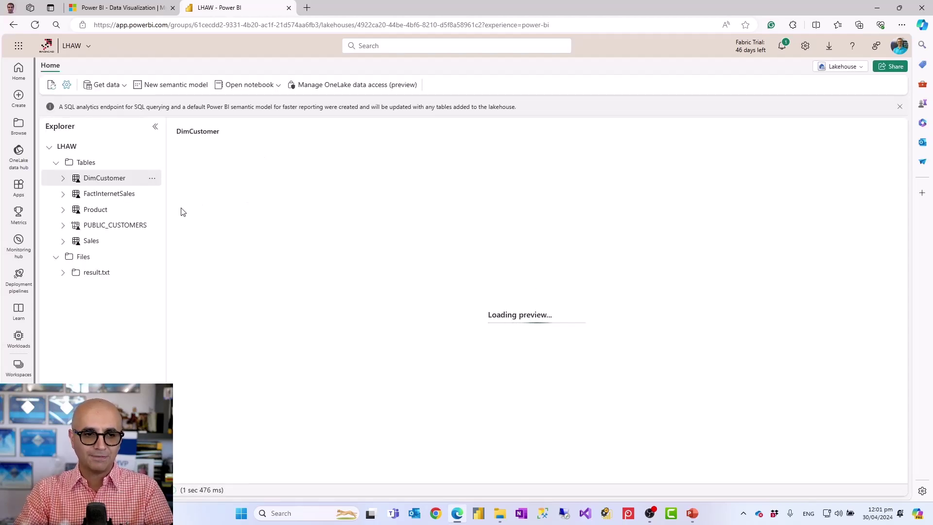
{"action": "left_click", "coordinate": [152, 194]}
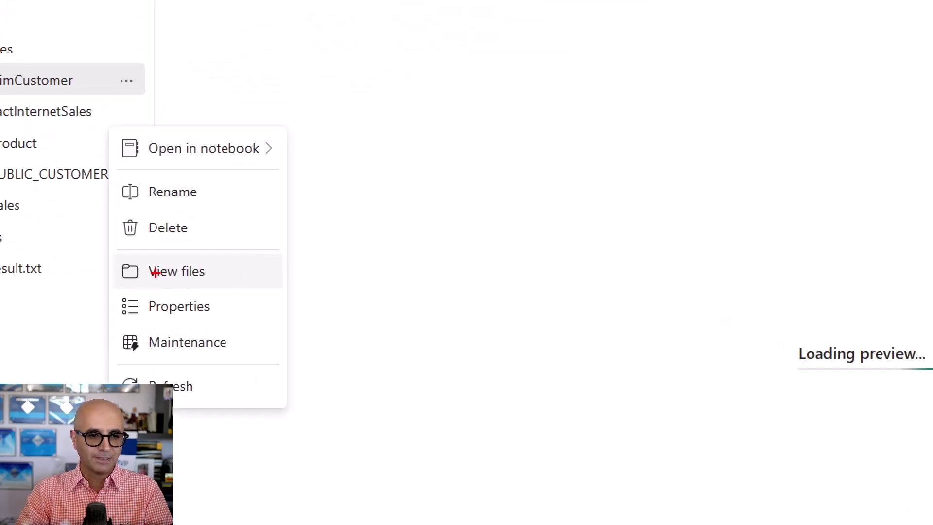
{"action": "left_click_drag", "start_coordinate": [115, 246], "coordinate": [244, 290]}
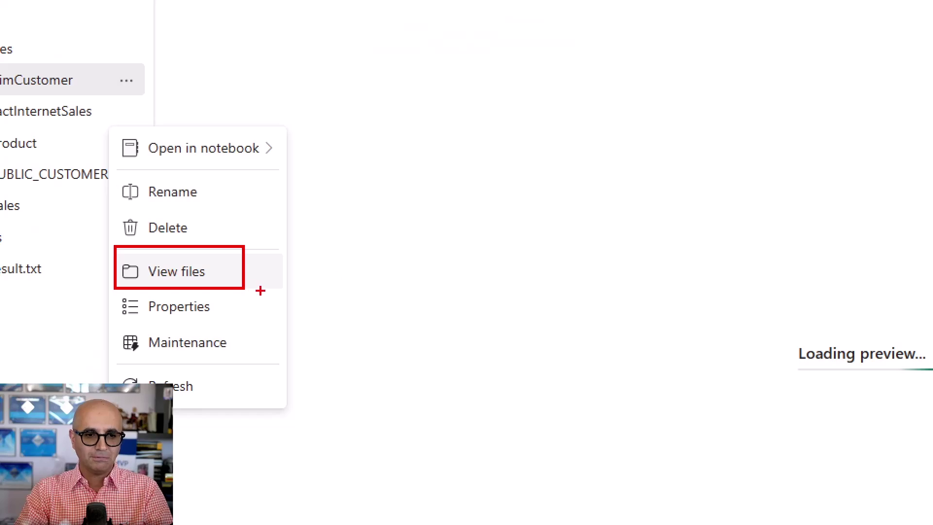
{"action": "left_click", "coordinate": [172, 269]}
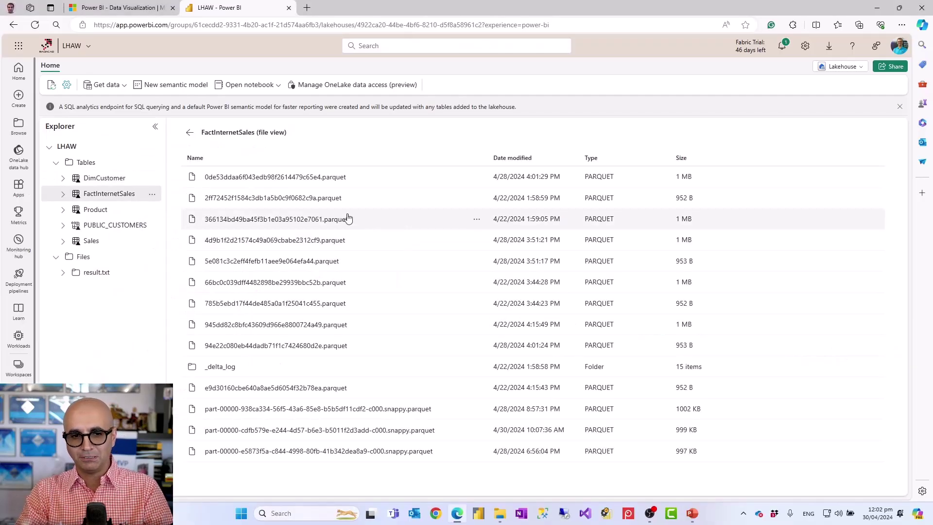
{"action": "left_click", "coordinate": [220, 367]}
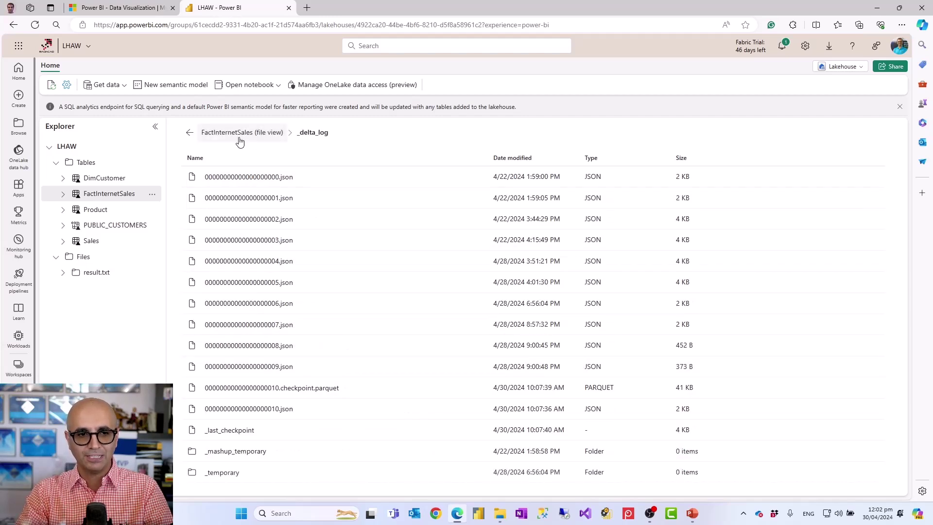
Return to the FactInternetSales table view, then go back to the Delta table structure slide.
{"action": "left_click", "coordinate": [189, 134]}
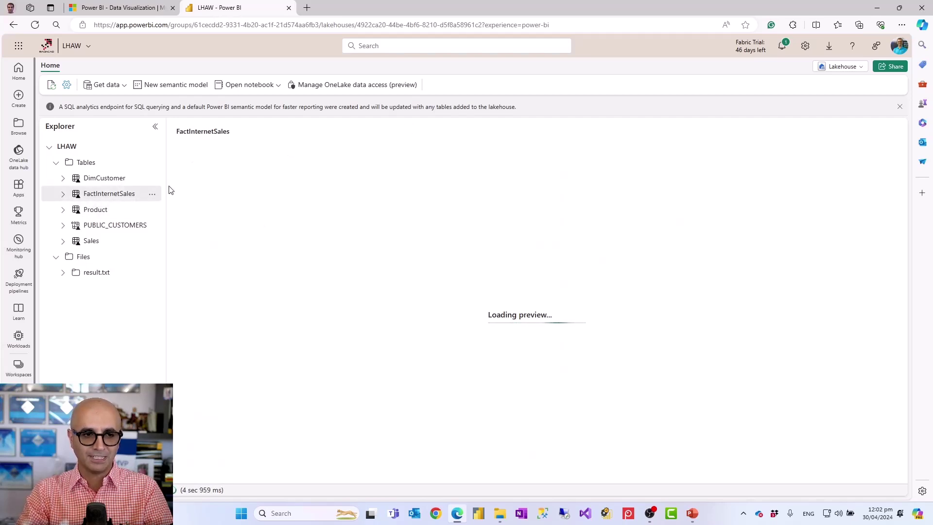
{"action": "left_click", "coordinate": [153, 194]}
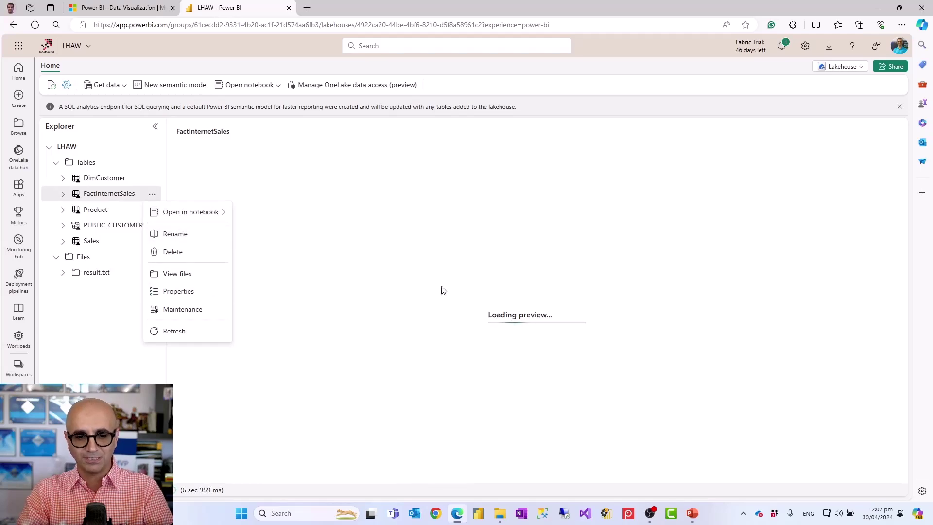
{"action": "left_click", "coordinate": [694, 515]}
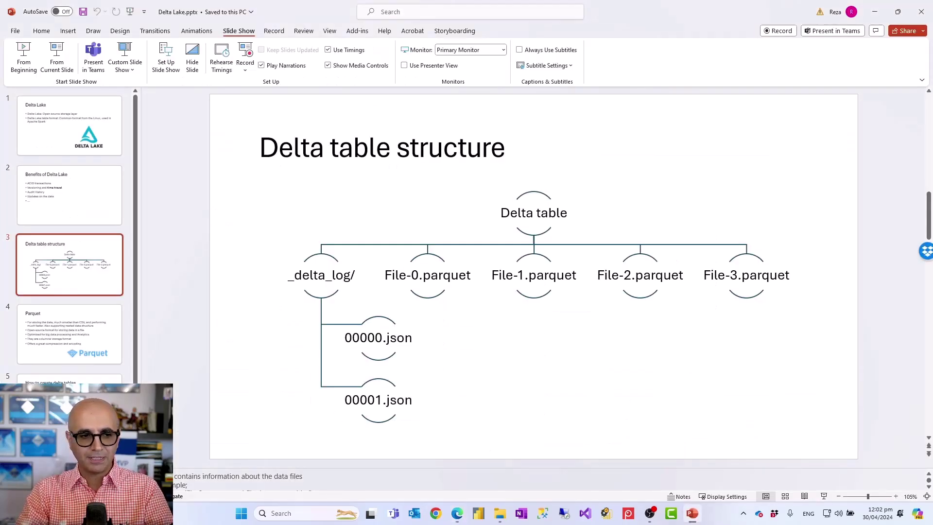
Go to slide 4, the Parquet slide.
{"action": "left_click", "coordinate": [71, 345]}
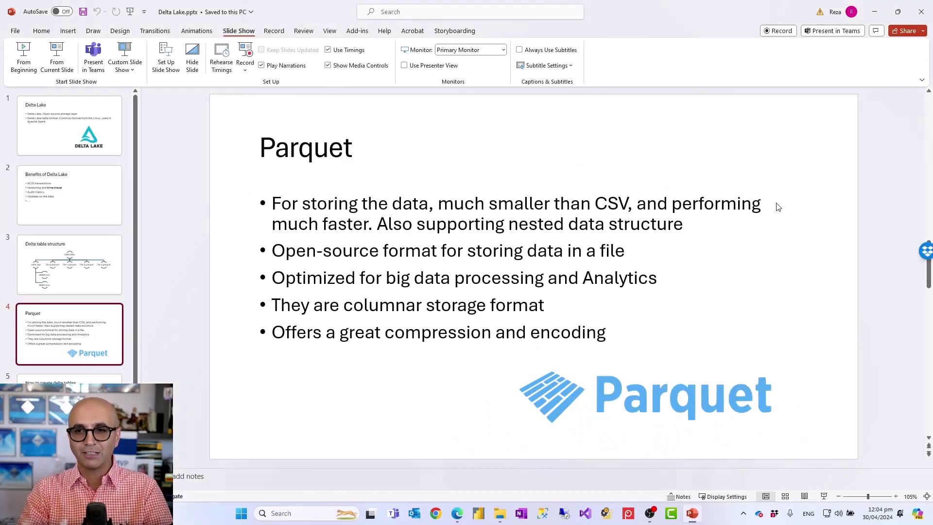
Show the FactInternetSales folder window, then switch to the LHAW lakehouse in the browser.
{"action": "left_click", "coordinate": [499, 518]}
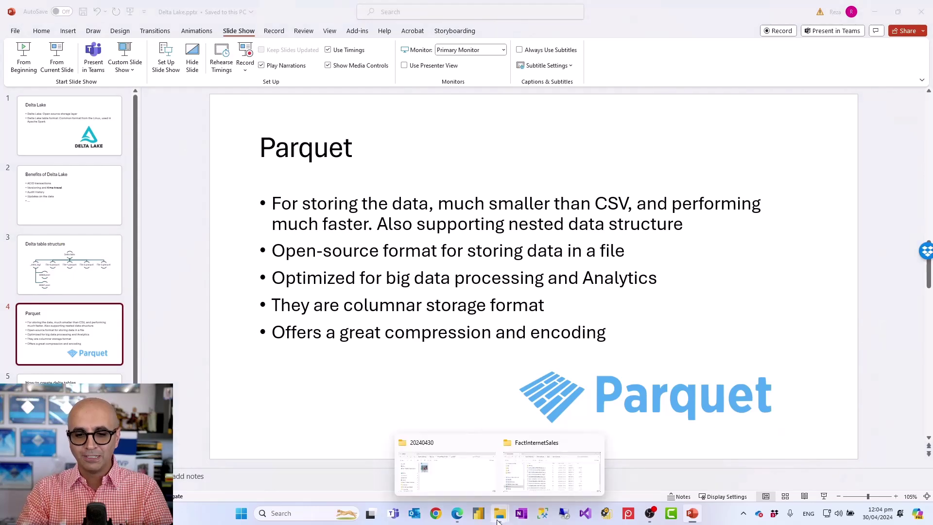
{"action": "left_click", "coordinate": [551, 474]}
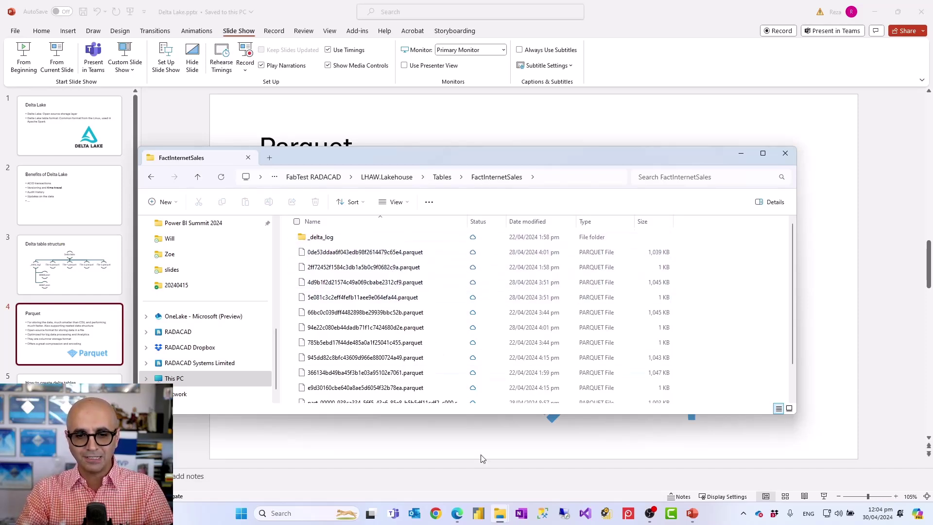
{"action": "left_click", "coordinate": [458, 516]}
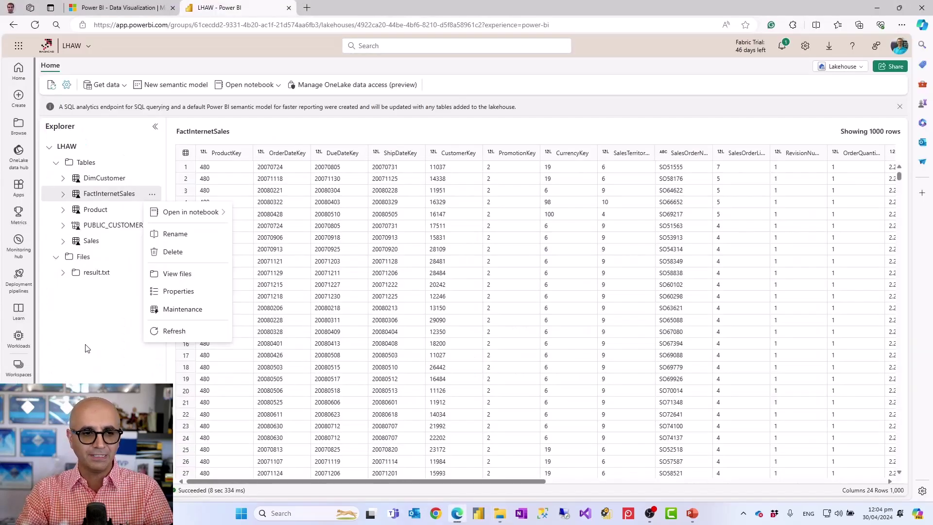
Dismiss the FactInternetSales and Tables option menus and the Get data list in LHAW.
{"action": "left_click", "coordinate": [86, 347]}
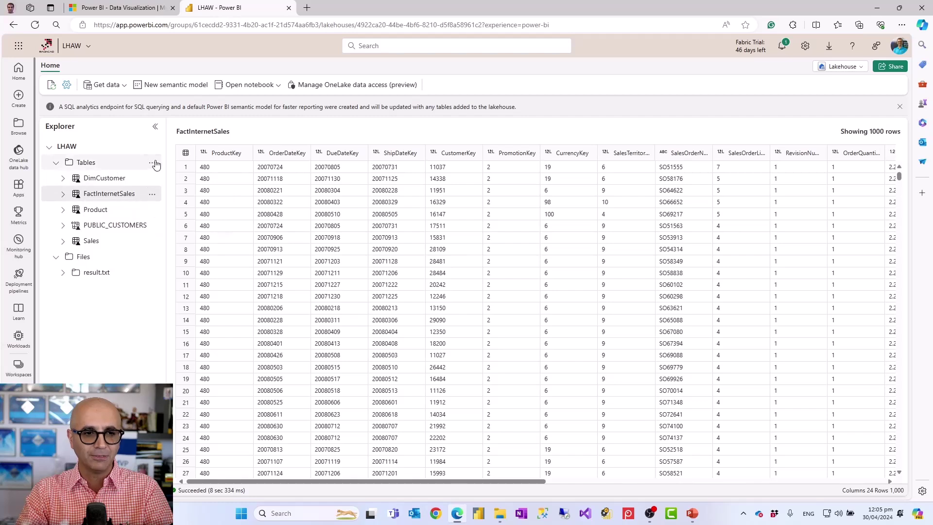
{"action": "left_click", "coordinate": [153, 166]}
{"action": "left_click", "coordinate": [118, 331]}
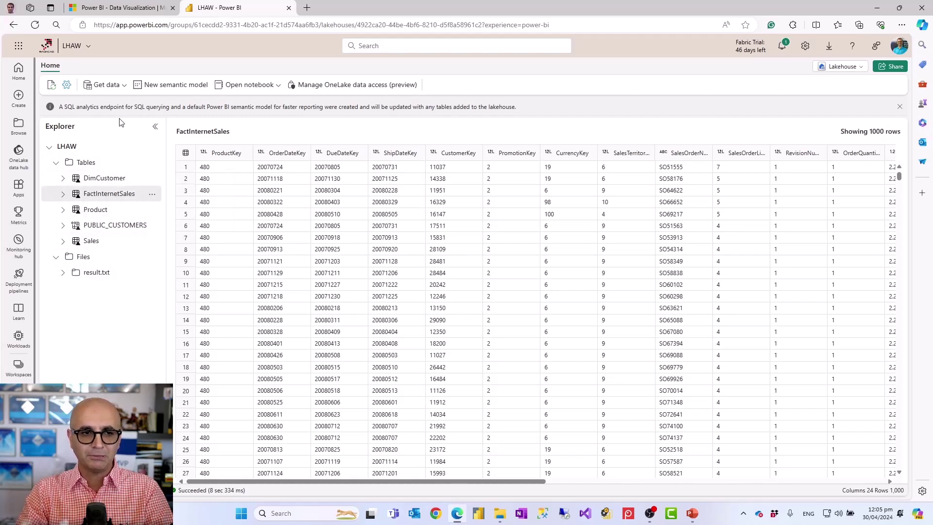
{"action": "left_click", "coordinate": [125, 86]}
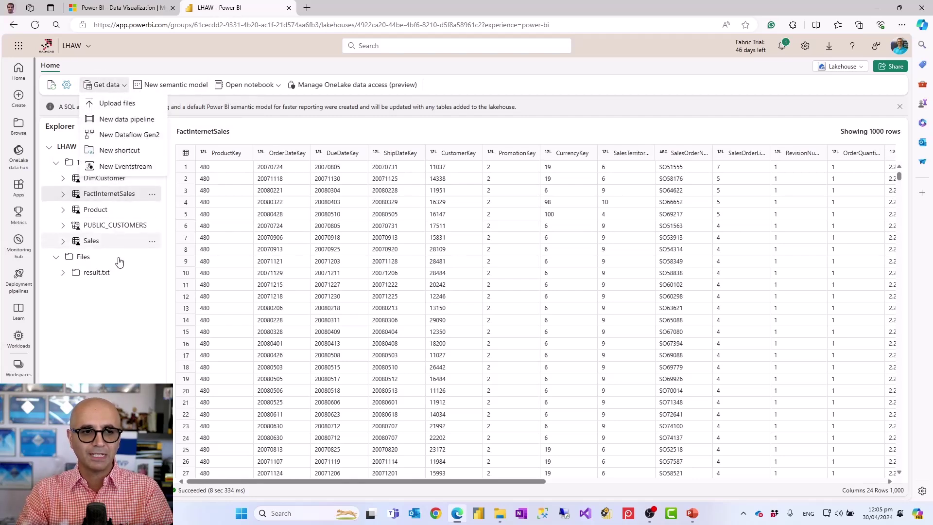
{"action": "left_click", "coordinate": [121, 316]}
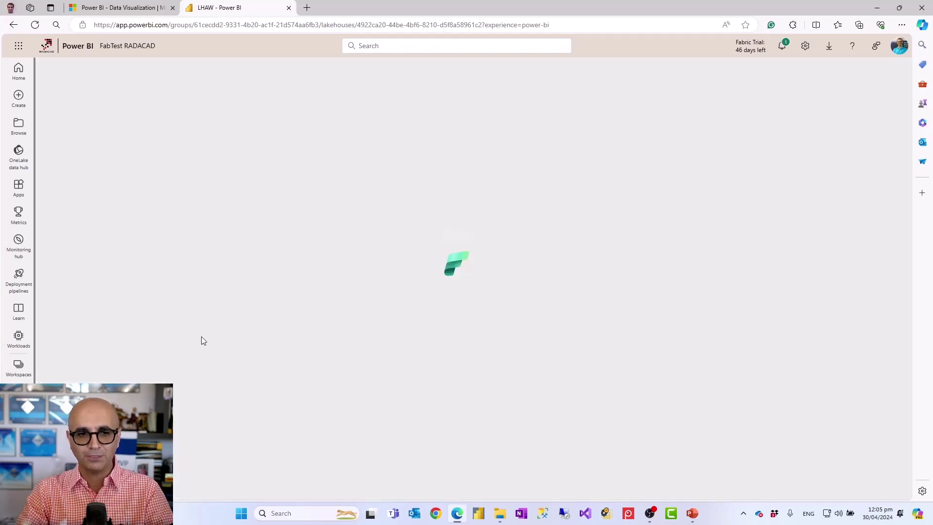
Highlight Notebook 6's %%sql update setting SalesAmount to 1000 for orders dated 2008-7-1.
{"action": "scroll", "coordinate": [488, 235], "scroll_direction": "up", "scroll_amount": 10}
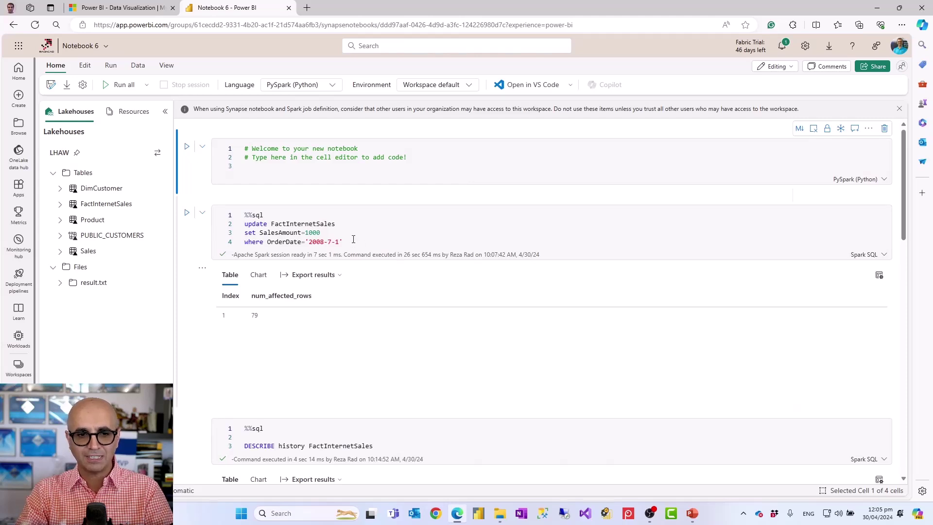
{"action": "left_click", "coordinate": [350, 239]}
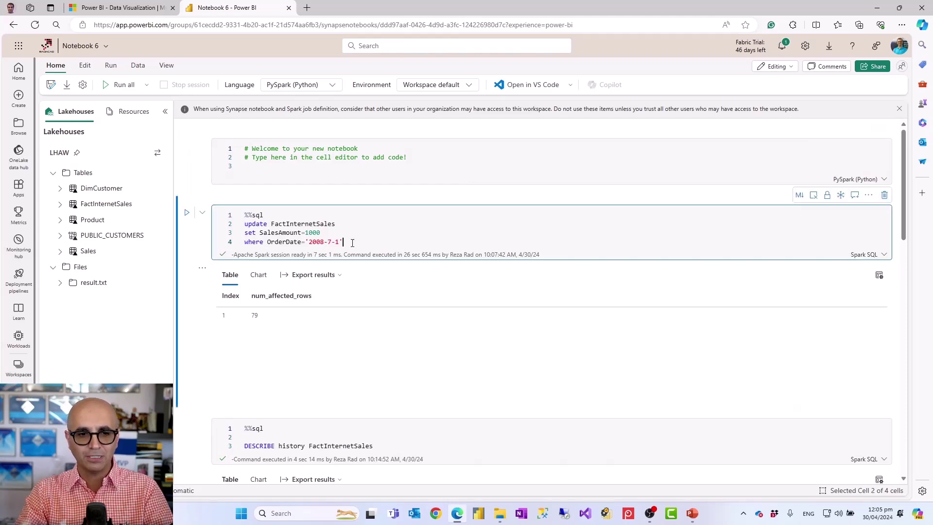
{"action": "left_click_drag", "start_coordinate": [350, 242], "coordinate": [245, 215]}
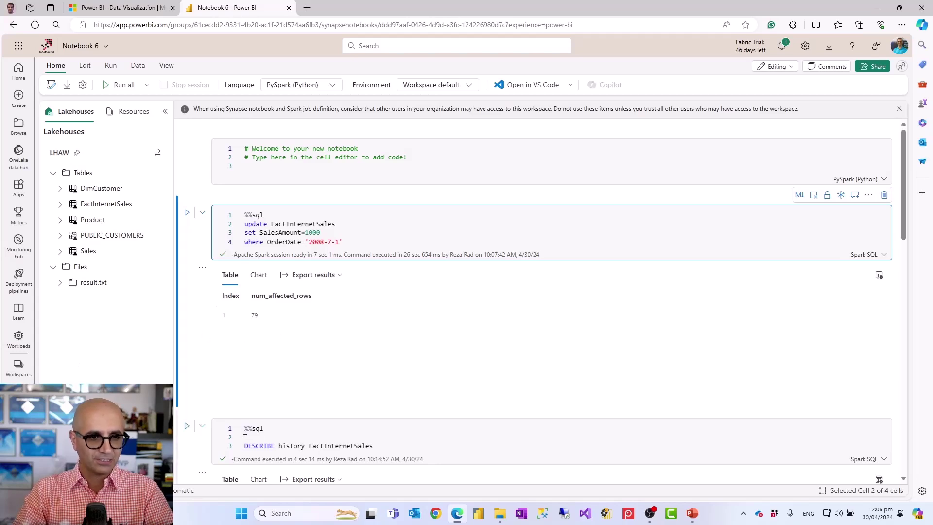
View FactInternetSales' files sorted newest first, pointing out the 4/30/2024 999 KB parquet file.
{"action": "left_click", "coordinate": [344, 241]}
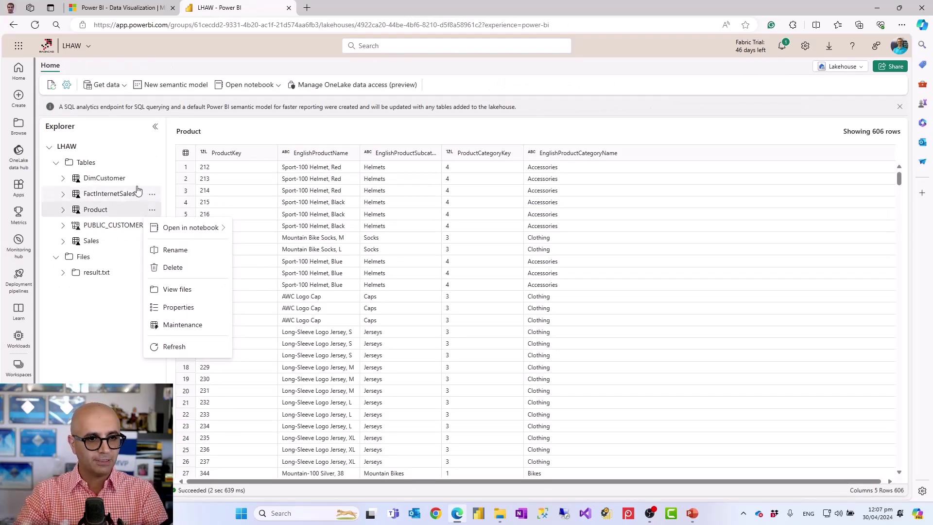
{"action": "left_click", "coordinate": [137, 190]}
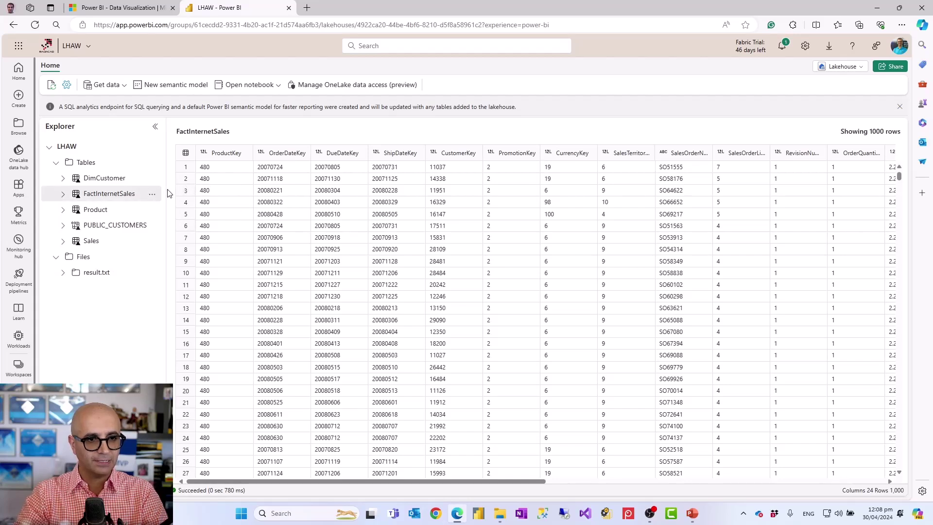
{"action": "left_click", "coordinate": [152, 194]}
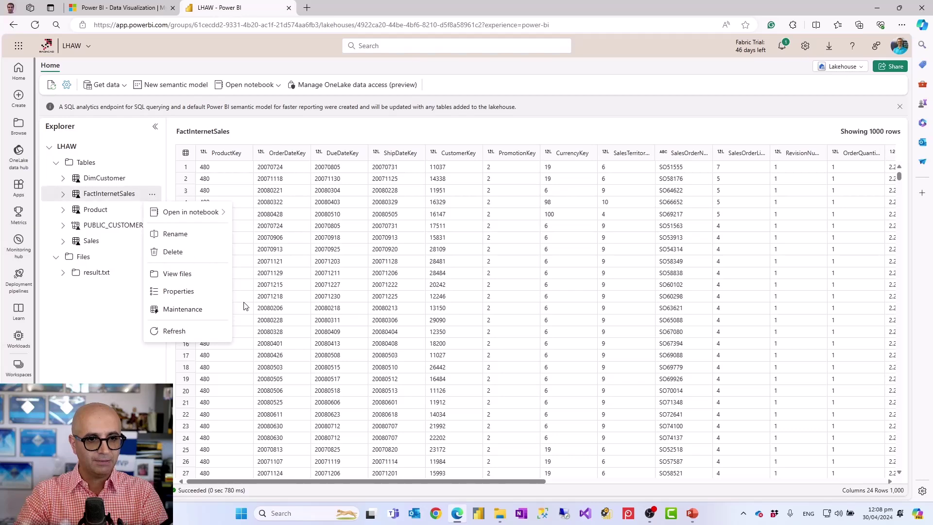
{"action": "left_click", "coordinate": [161, 273]}
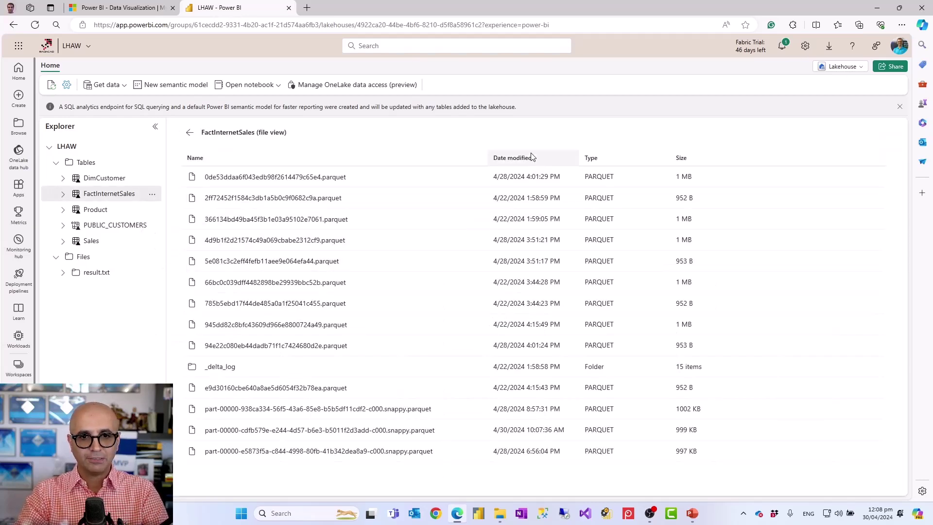
{"action": "left_click", "coordinate": [532, 157]}
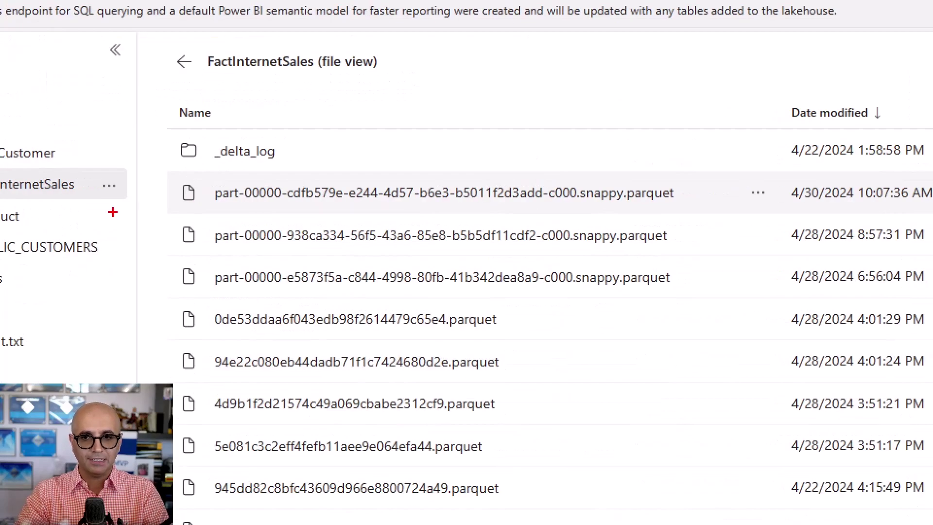
{"action": "mouse_move", "coordinate": [165, 169]}
{"action": "left_mouse_down"}
{"action": "mouse_move", "coordinate": [261, 185]}
{"action": "mouse_move", "coordinate": [776, 219]}
{"action": "mouse_move", "coordinate": [890, 216]}
{"action": "left_mouse_up"}
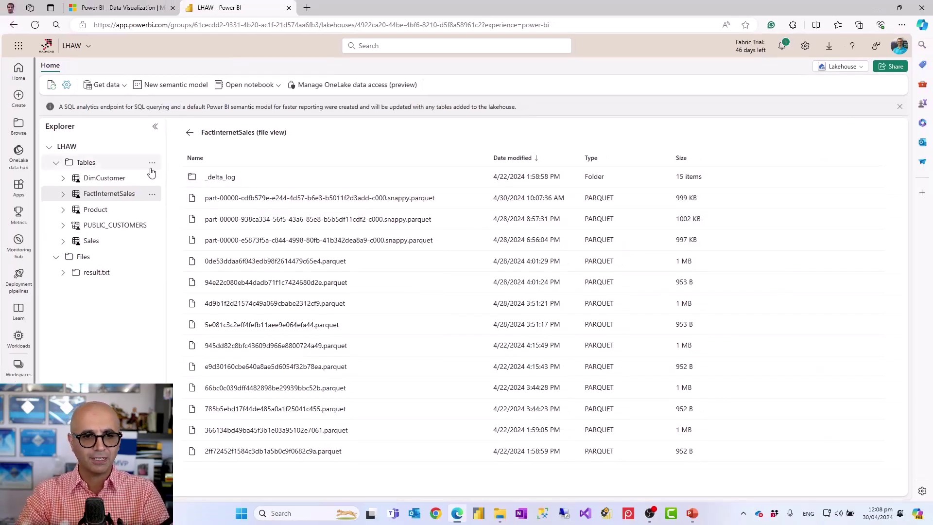
Open _delta_log and point out the newest commit, 00000000000000000010.json (4/30/2024, 2 KB).
{"action": "left_click", "coordinate": [208, 178]}
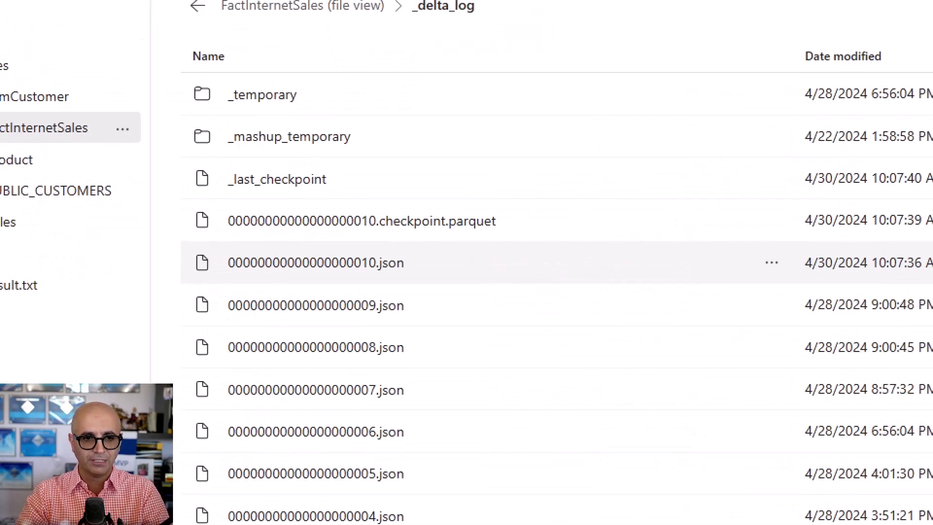
{"action": "mouse_move", "coordinate": [181, 239]}
{"action": "left_mouse_down"}
{"action": "mouse_move", "coordinate": [701, 254]}
{"action": "mouse_move", "coordinate": [907, 289]}
{"action": "left_mouse_up"}
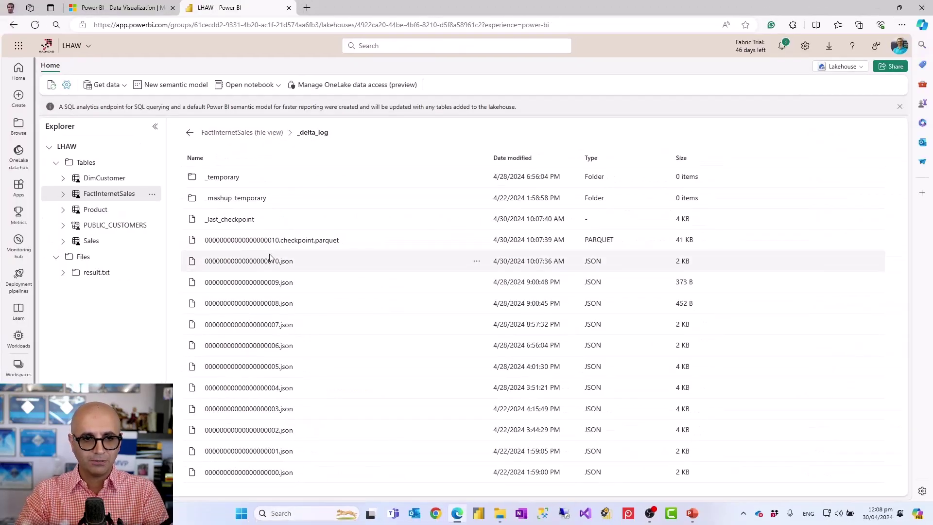
Open 00000000000000000010.json and point out its remove and add parquet file entries.
{"action": "left_click", "coordinate": [220, 261]}
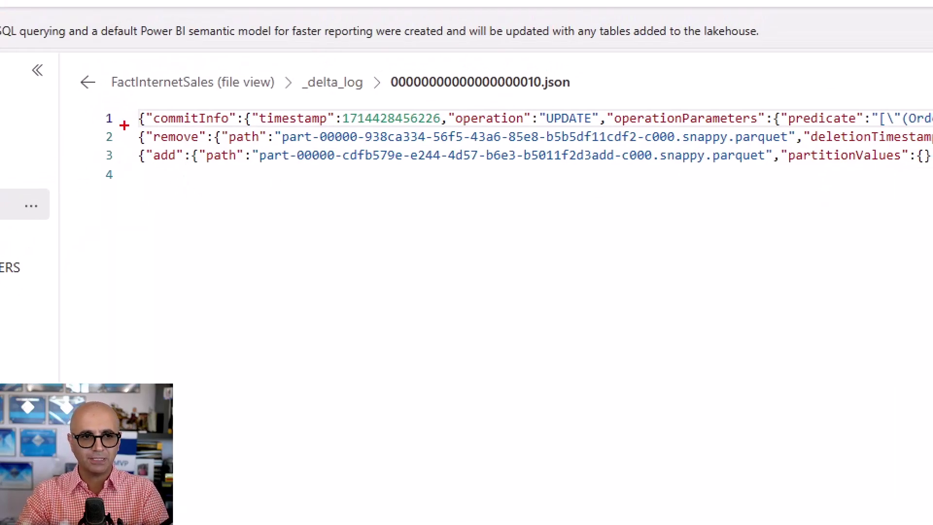
{"action": "left_click_drag", "start_coordinate": [124, 126], "coordinate": [904, 181]}
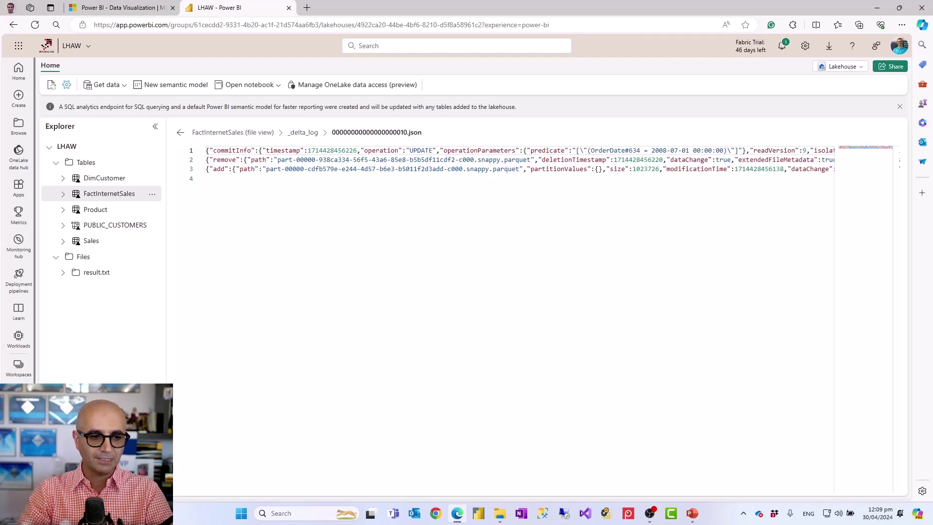
Back in Notebook 6, highlight the DESCRIBE history FactInternetSales statement and its version 10 UPDATE entry.
{"action": "key", "text": "alt+Left"}
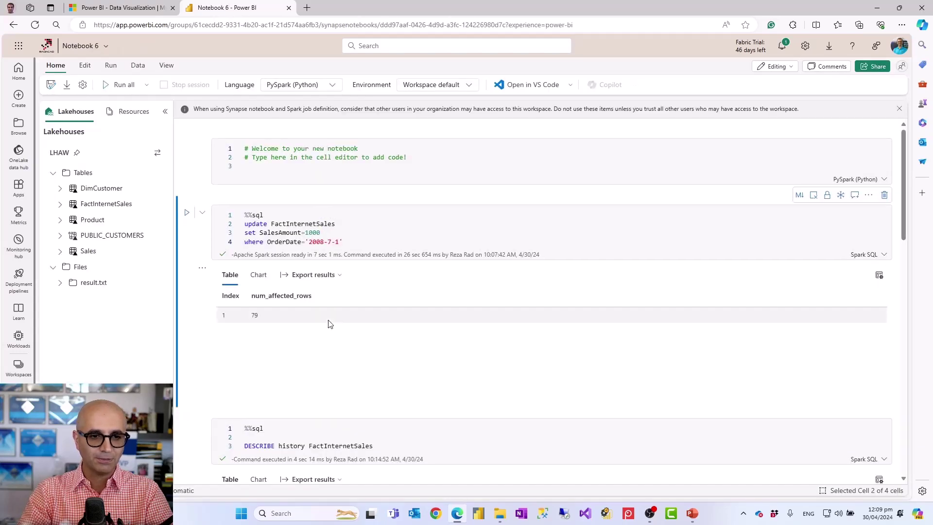
{"action": "scroll", "coordinate": [539, 287], "scroll_direction": "down", "scroll_amount": 5}
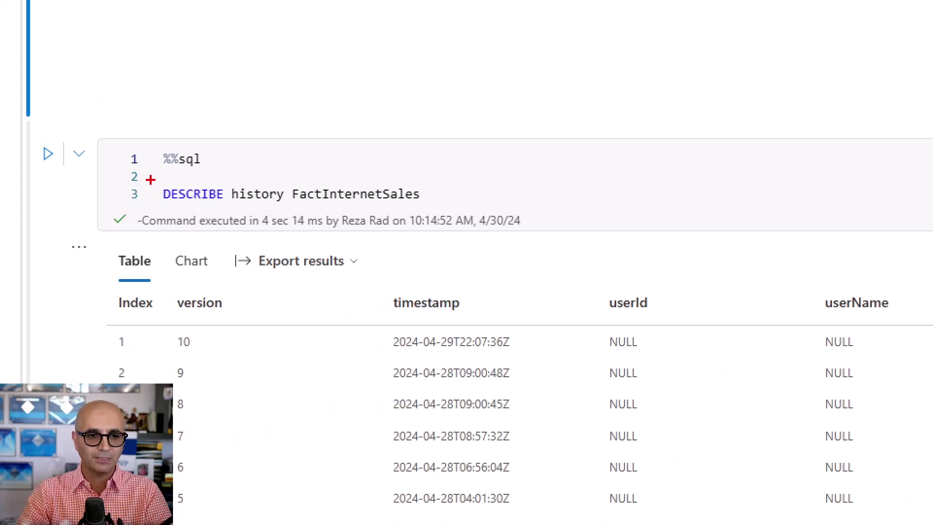
{"action": "left_click_drag", "start_coordinate": [151, 179], "coordinate": [455, 210]}
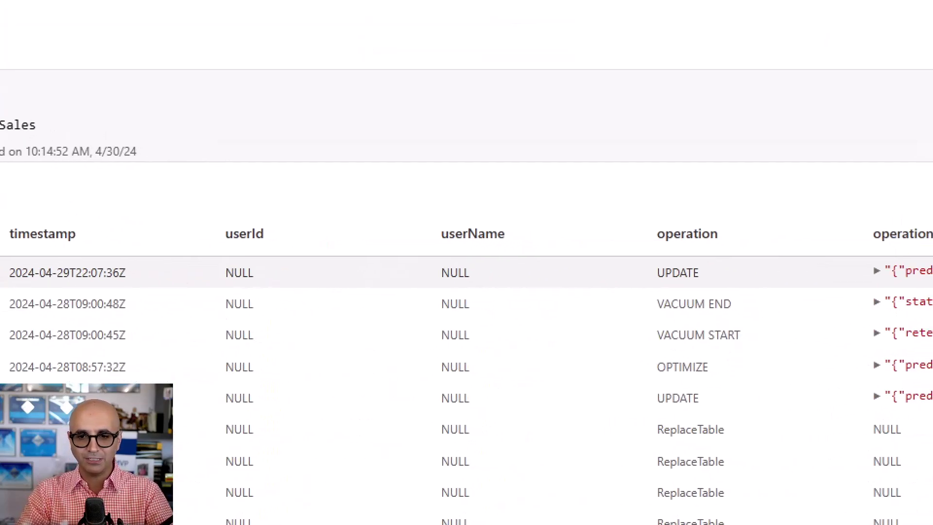
{"action": "mouse_move", "coordinate": [422, 254]}
{"action": "left_mouse_down"}
{"action": "mouse_move", "coordinate": [708, 288]}
{"action": "mouse_move", "coordinate": [885, 288]}
{"action": "left_mouse_up"}
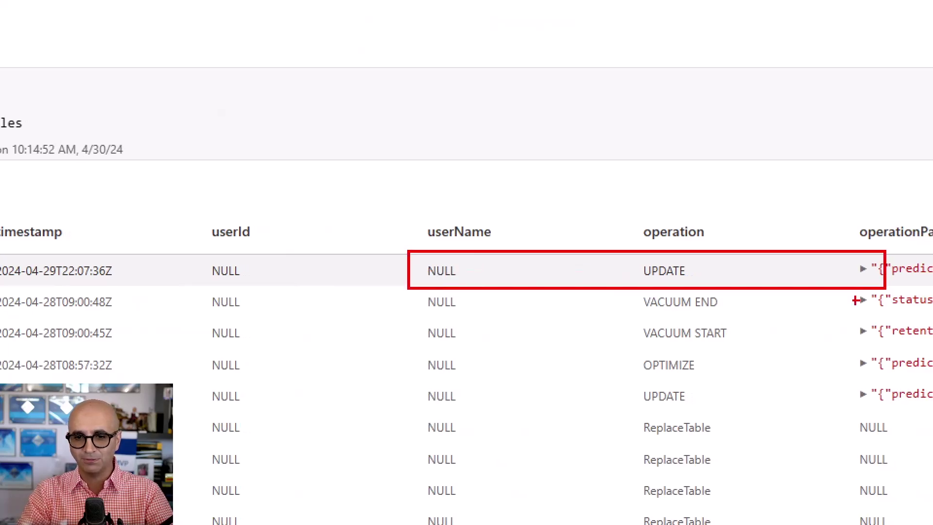
{"action": "key", "text": "Escape"}
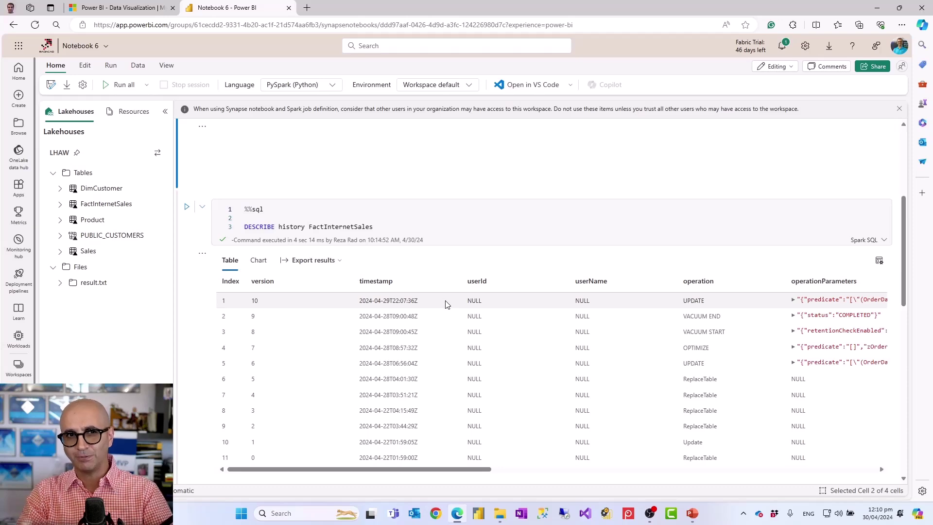
Bring up the PySpark cell reading FactInternetSales as of 2024-04-28 and underline its timestampAsOf option.
{"action": "scroll", "coordinate": [594, 366], "scroll_direction": "down", "scroll_amount": 4}
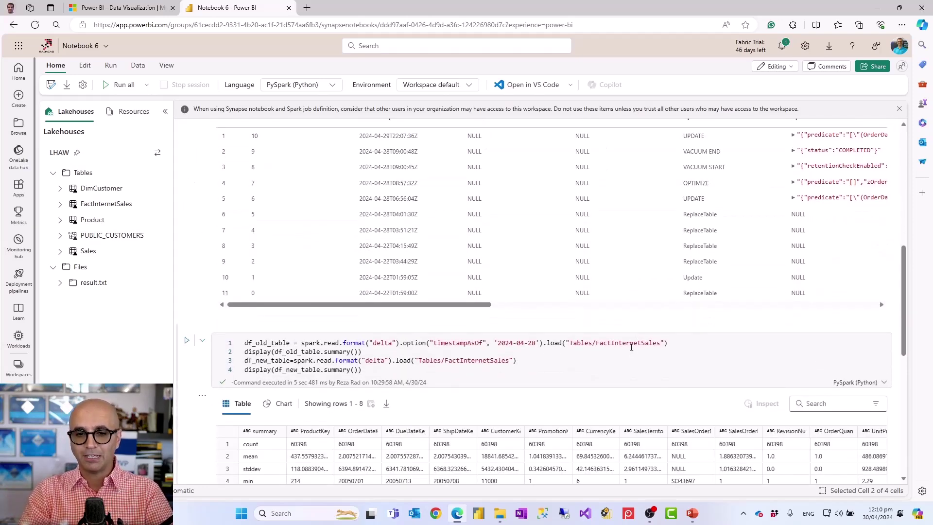
{"action": "scroll", "coordinate": [632, 347], "scroll_direction": "down", "scroll_amount": 3}
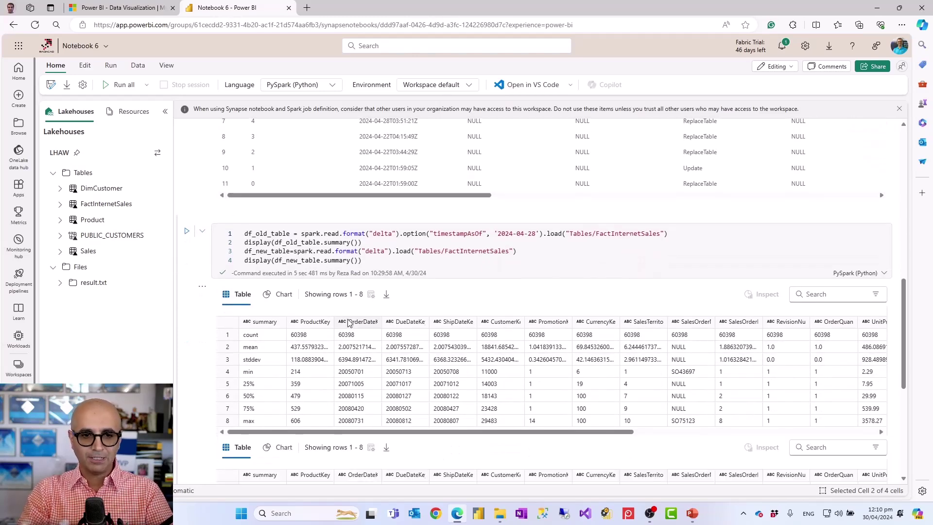
{"action": "scroll", "coordinate": [431, 351], "scroll_direction": "down", "scroll_amount": 1}
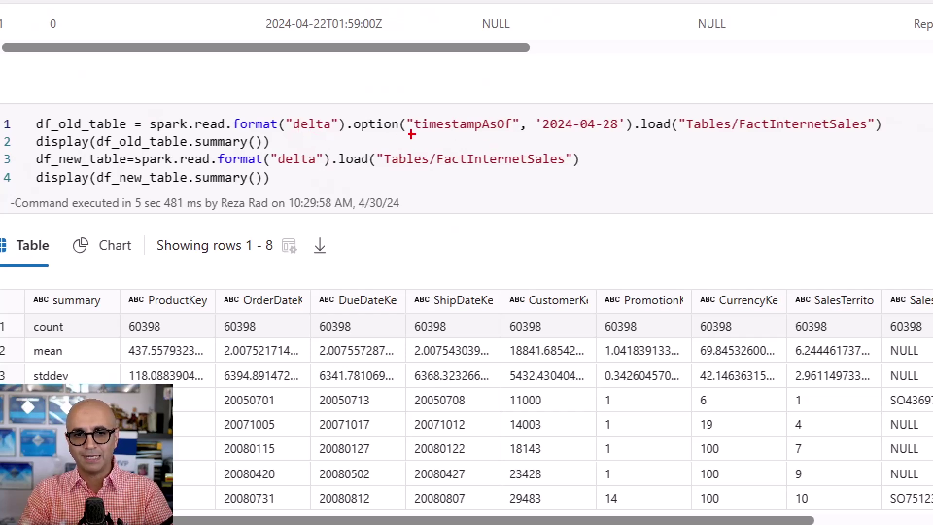
{"action": "left_click_drag", "start_coordinate": [346, 136], "coordinate": [633, 140]}
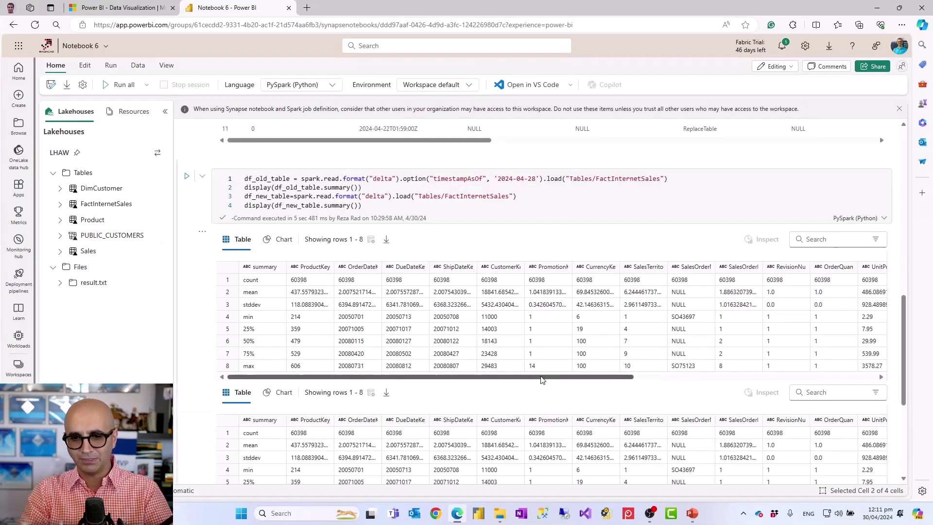
Mark SalesAmount mean/stddev in both summaries: 486.09/928.49 before versus 35752.62/184362.36 now.
{"action": "left_click_drag", "start_coordinate": [549, 378], "coordinate": [797, 370]}
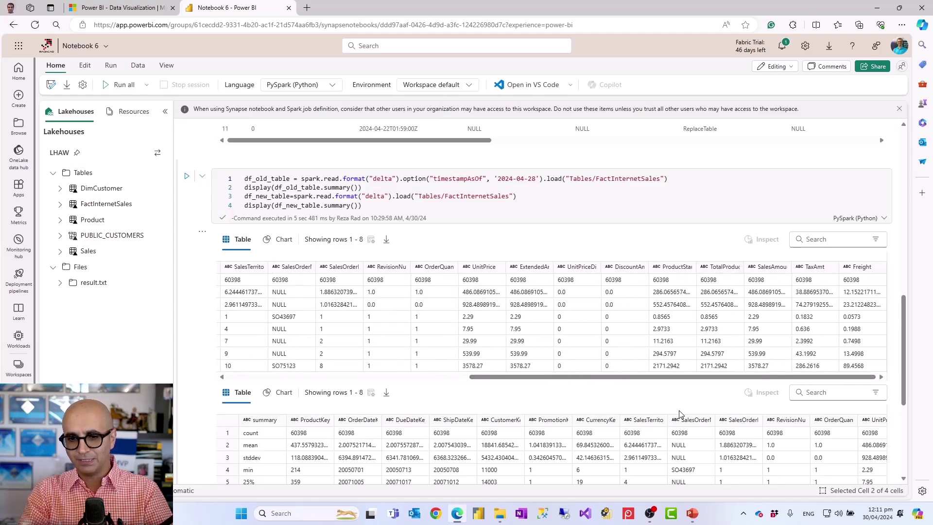
{"action": "scroll", "coordinate": [690, 403], "scroll_direction": "down", "scroll_amount": 2}
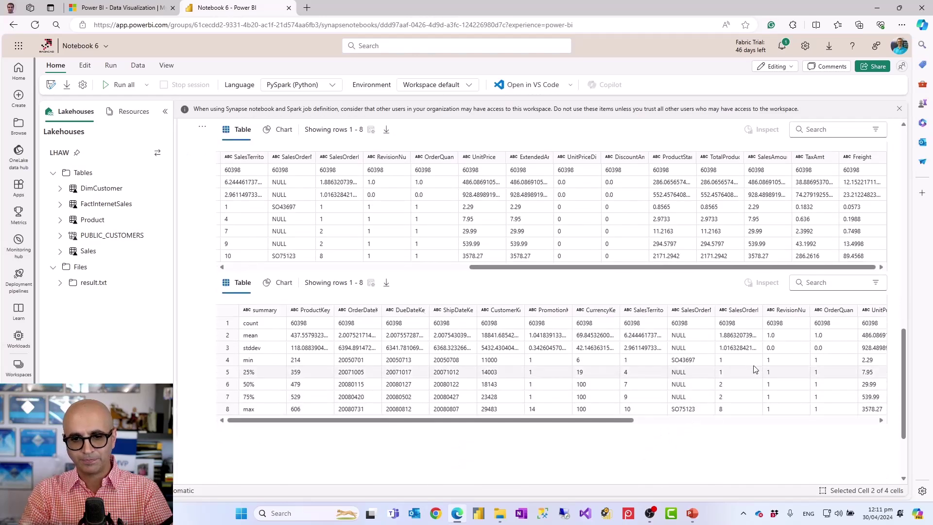
{"action": "left_click_drag", "start_coordinate": [627, 421], "coordinate": [873, 416]}
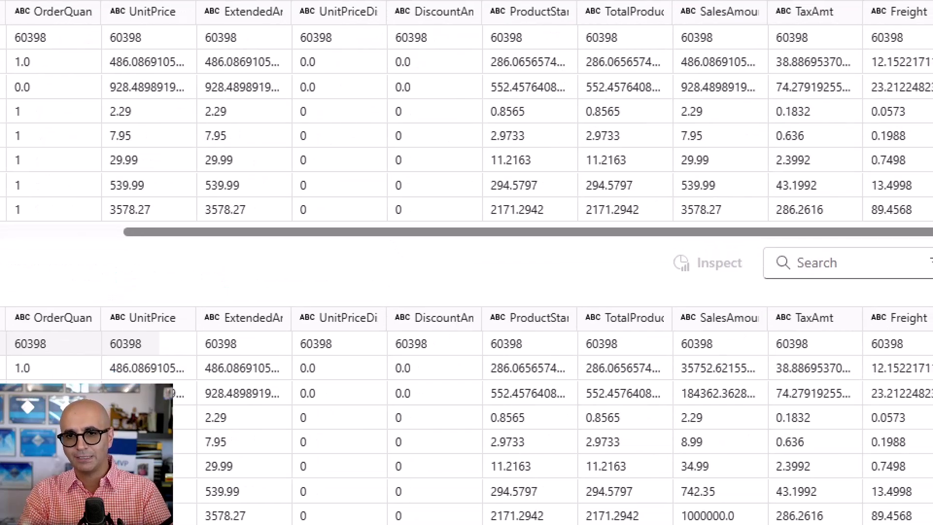
{"action": "mouse_move", "coordinate": [674, 50]}
{"action": "left_mouse_down"}
{"action": "mouse_move", "coordinate": [739, 99]}
{"action": "mouse_move", "coordinate": [773, 107]}
{"action": "left_mouse_up"}
{"action": "left_click_drag", "start_coordinate": [672, 359], "coordinate": [775, 416]}
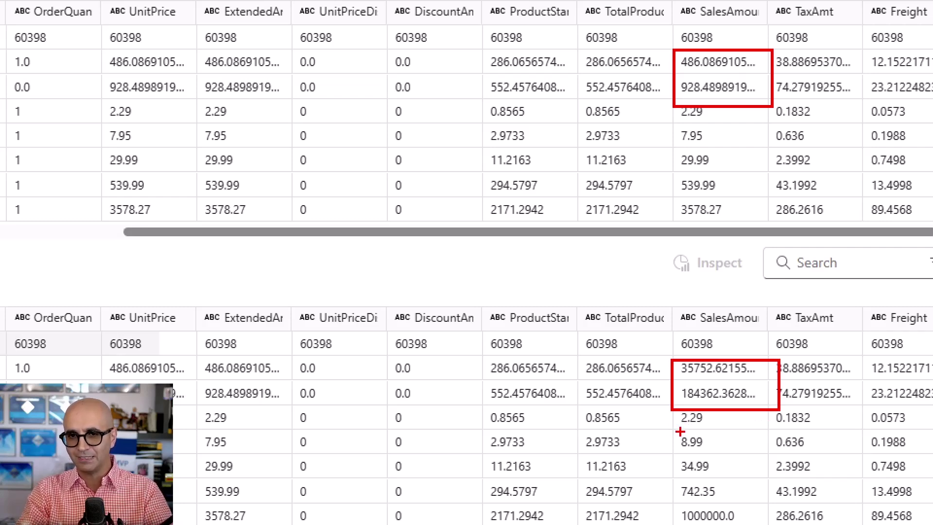
{"action": "key", "text": "Escape"}
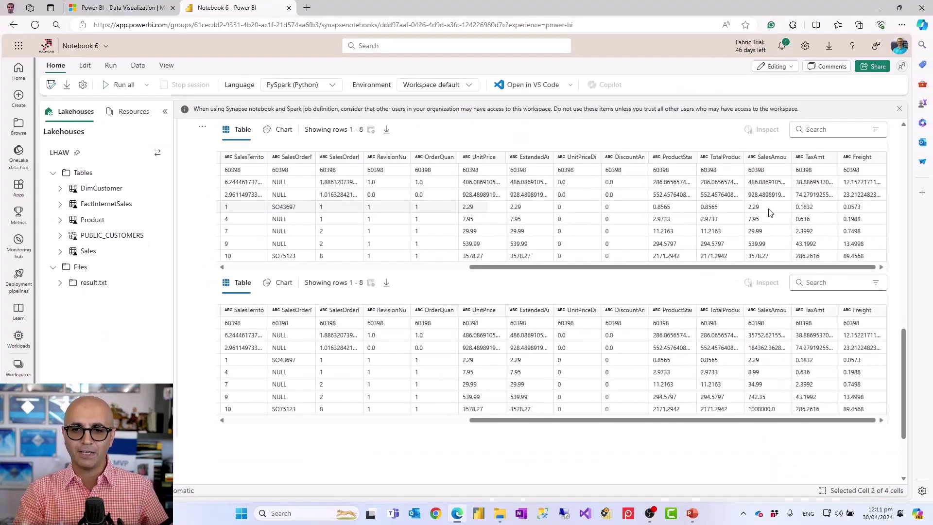